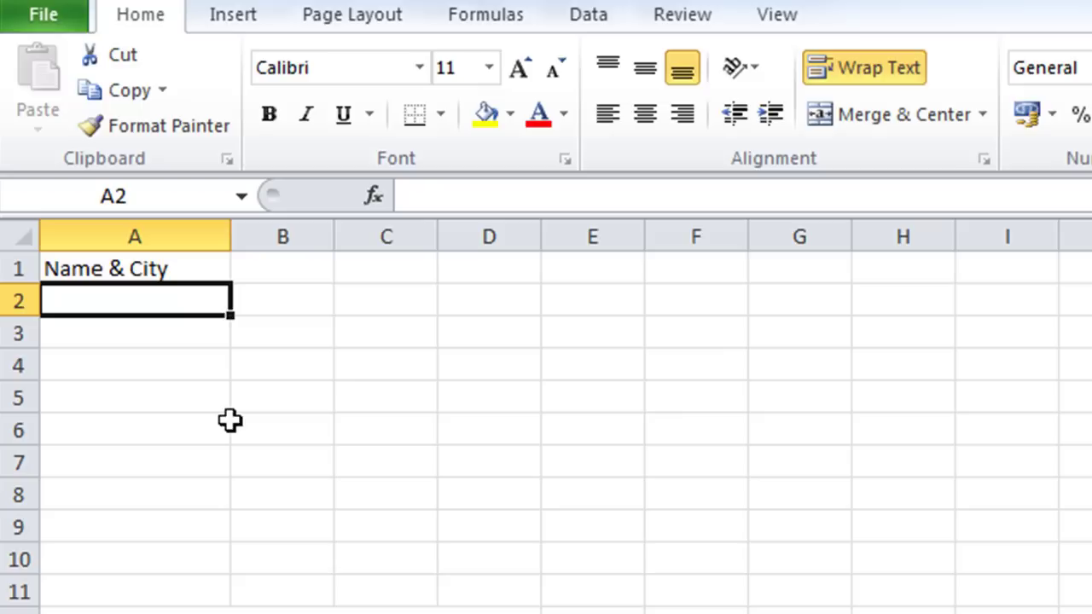
type("Fred")
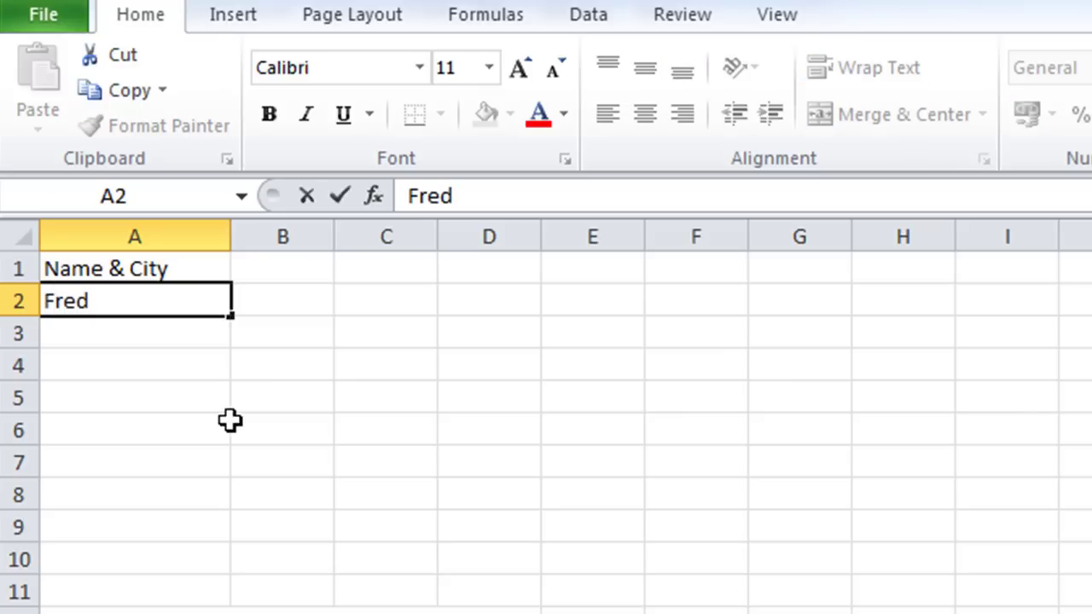
key("Return")
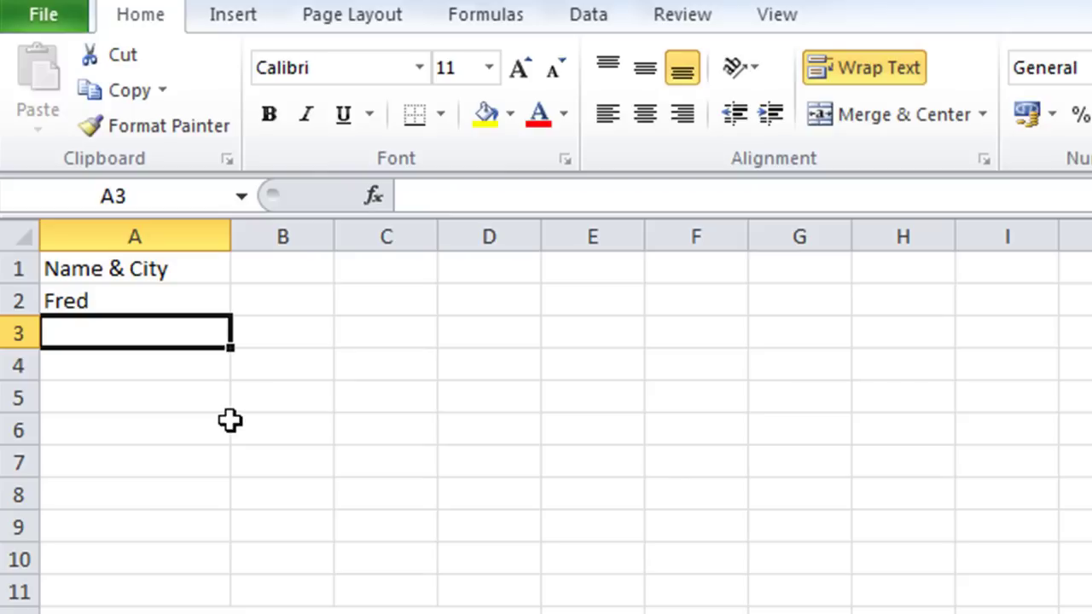
key("Up")
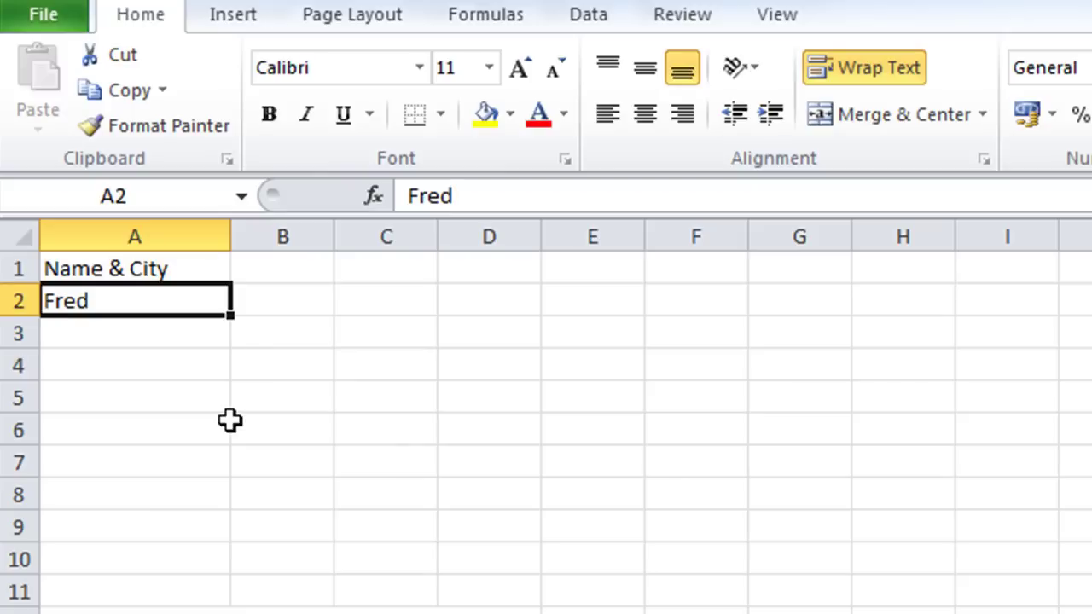
key("Delete")
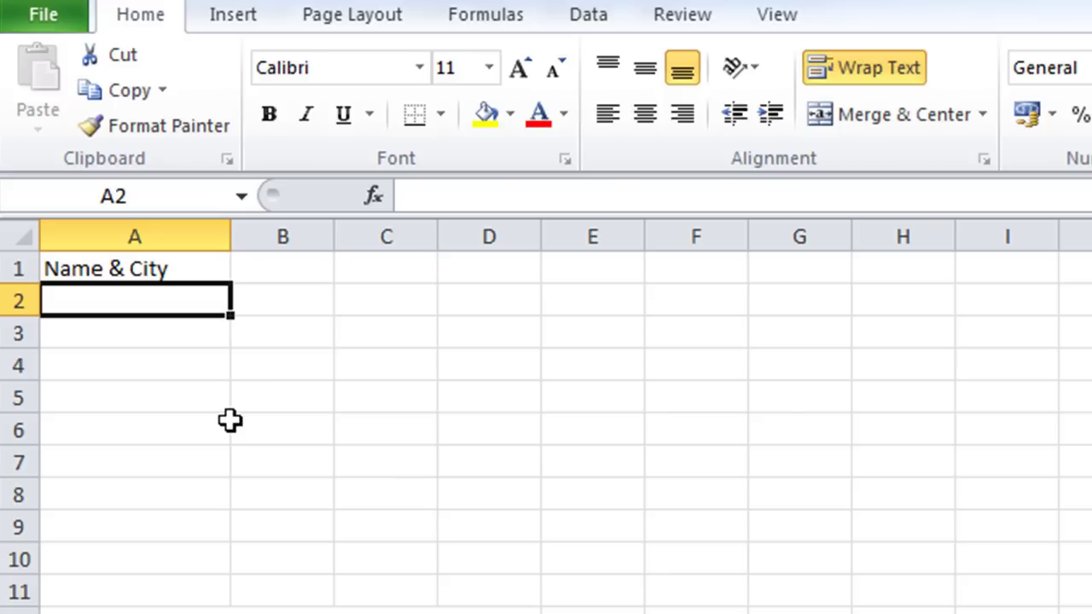
type("Fred")
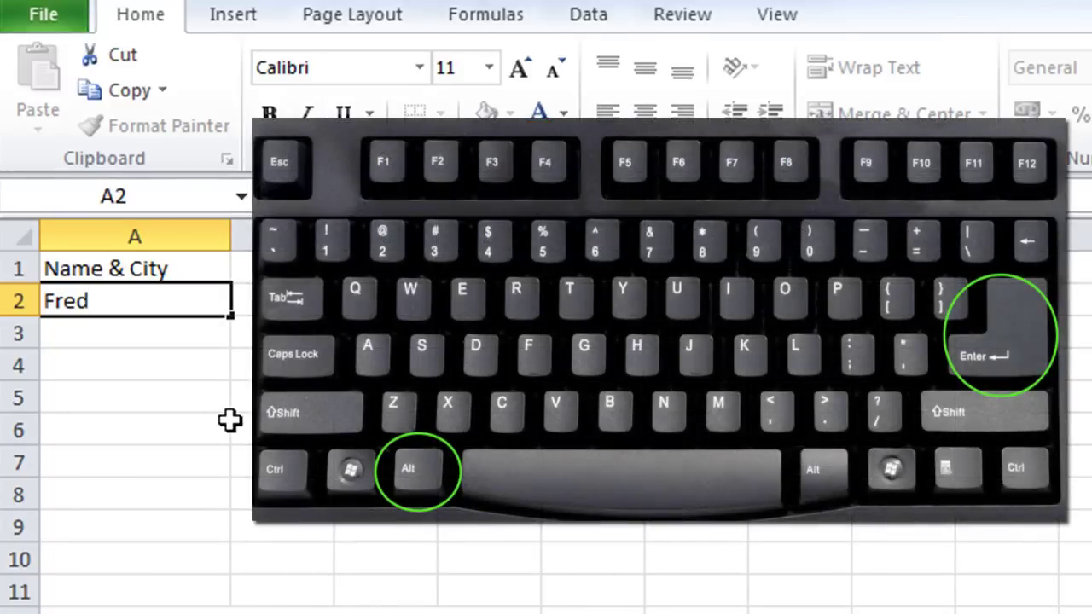
key("alt+Return")
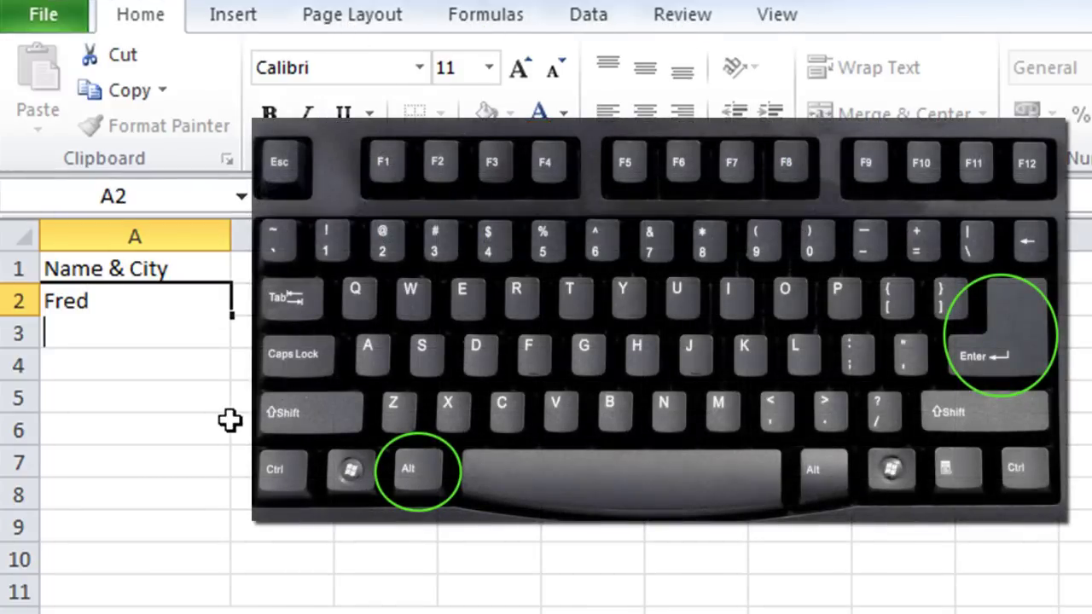
type("London")
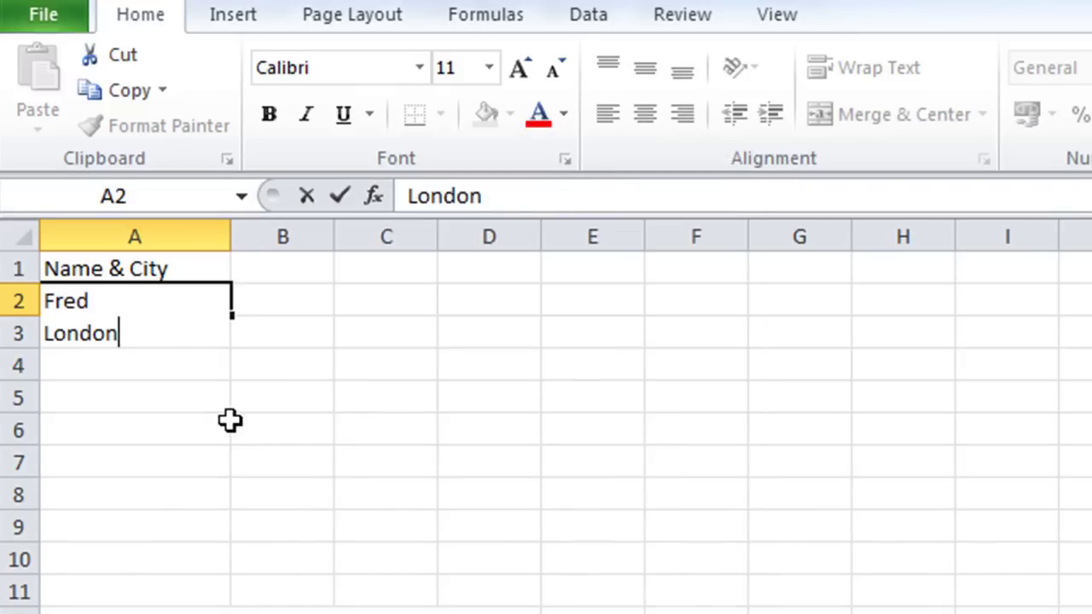
key("Return")
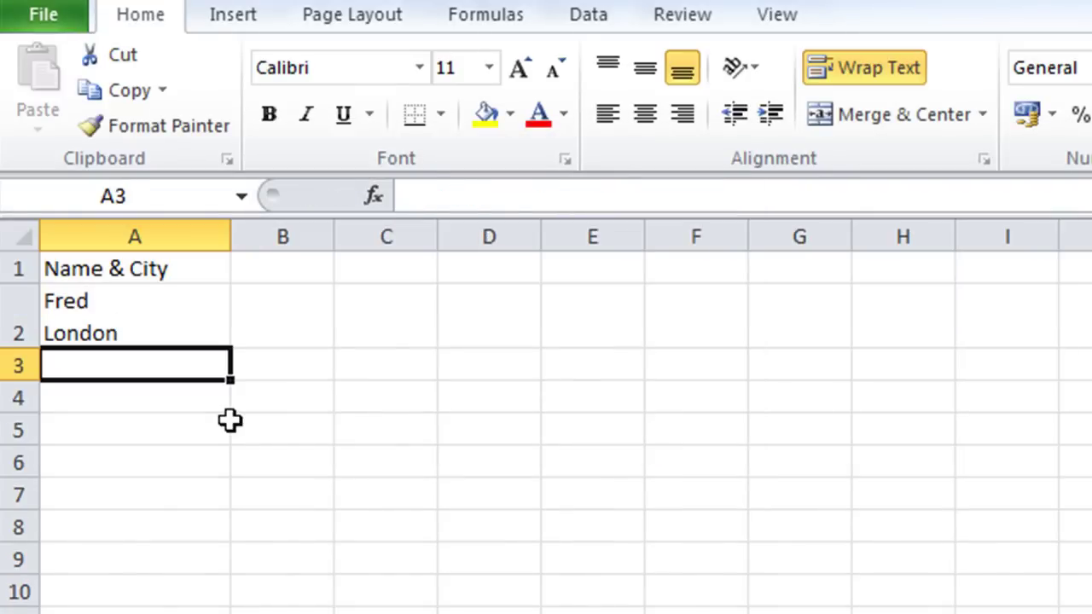
key("Up")
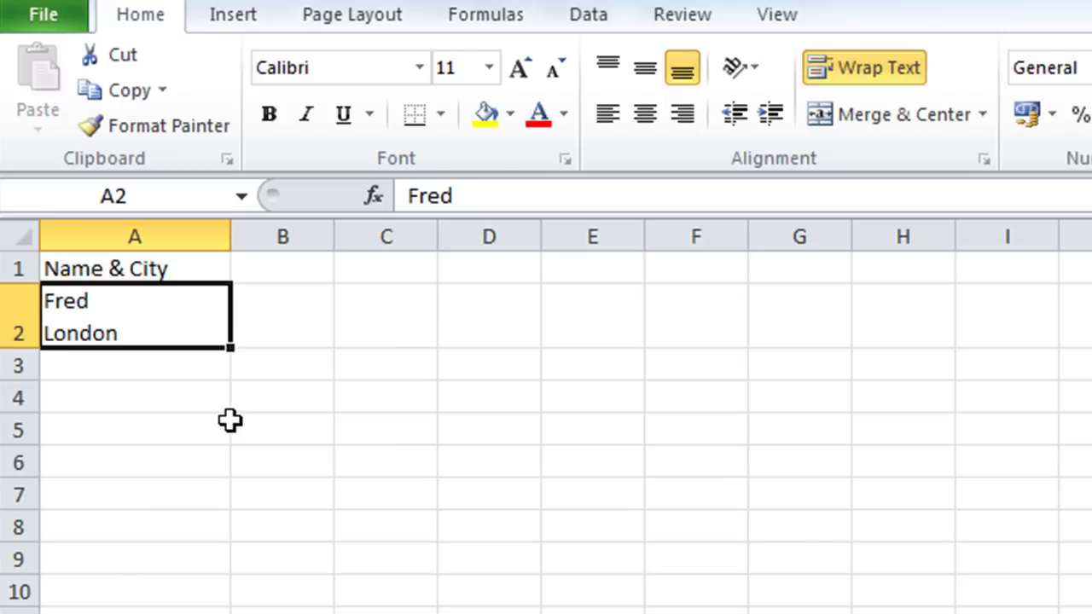
key("Delete")
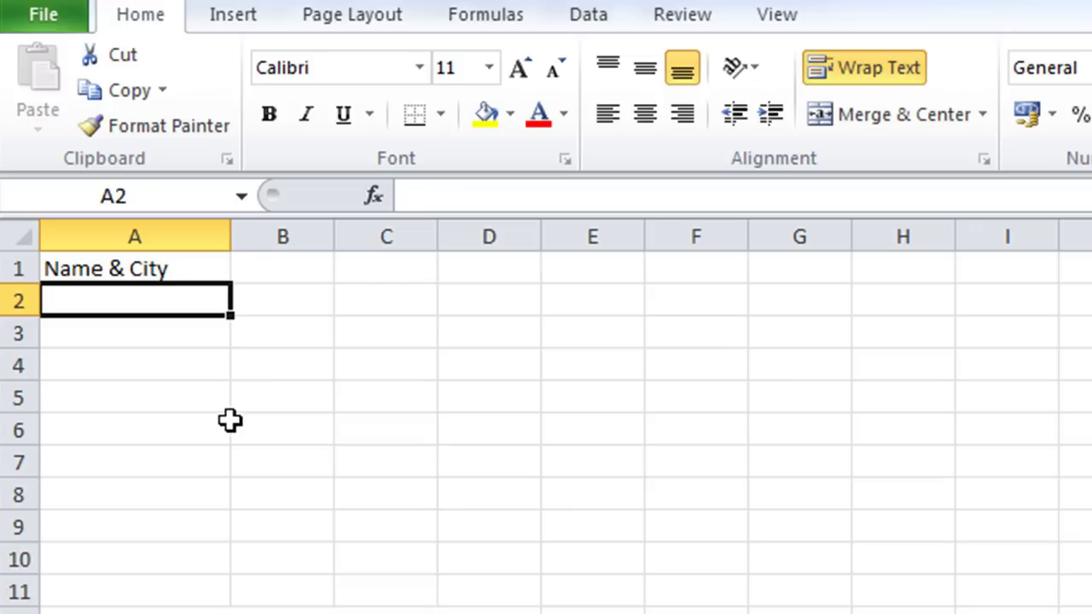
- Enter the person's first name in cell A2 with London on a second line within the same cell
type("Fred")
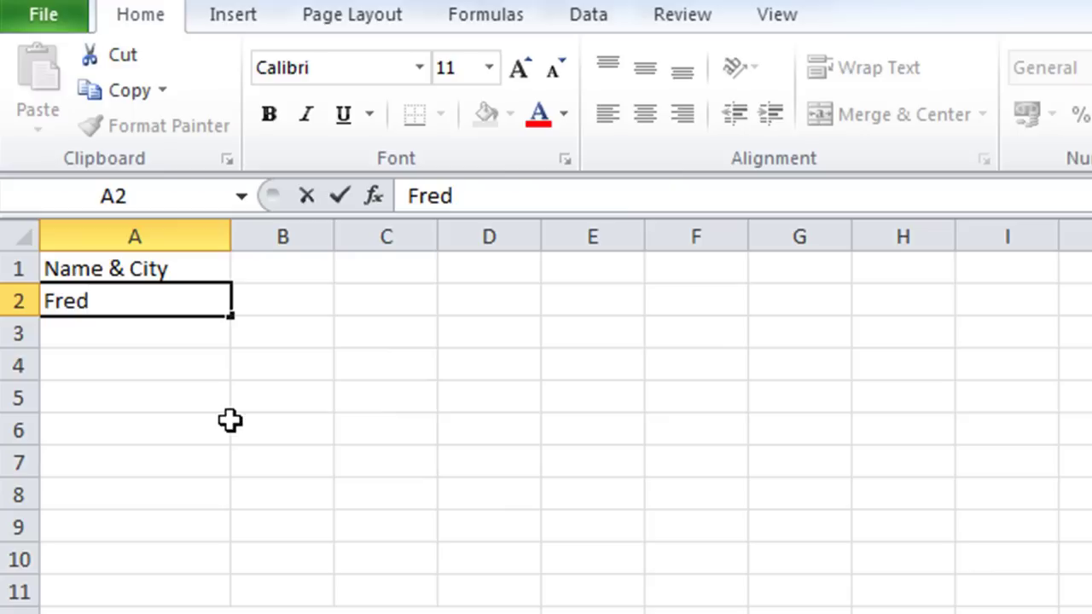
key("alt+Return")
type("London")
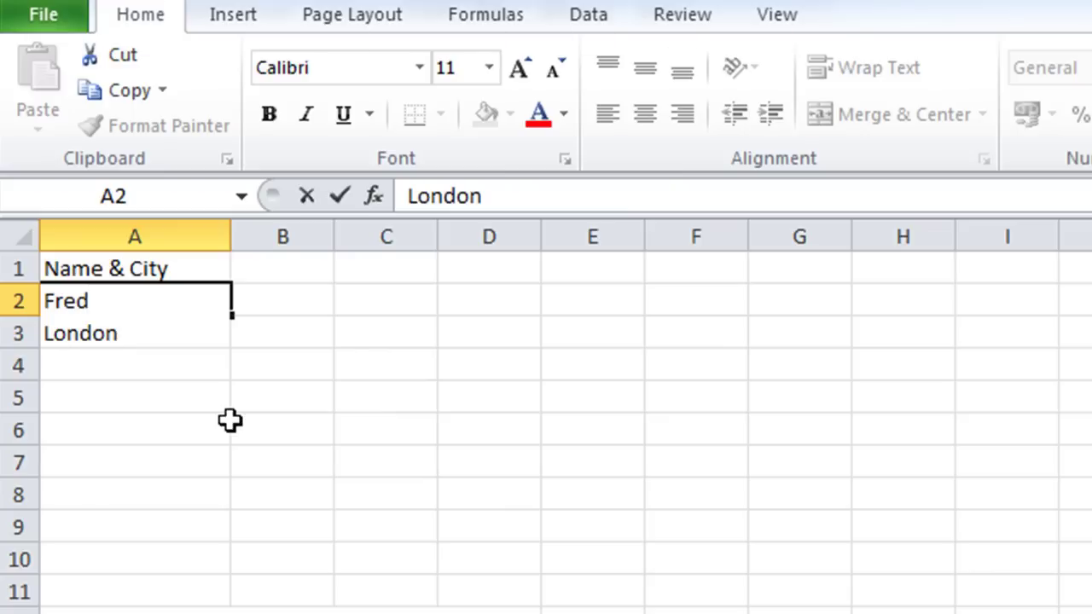
key("Return")
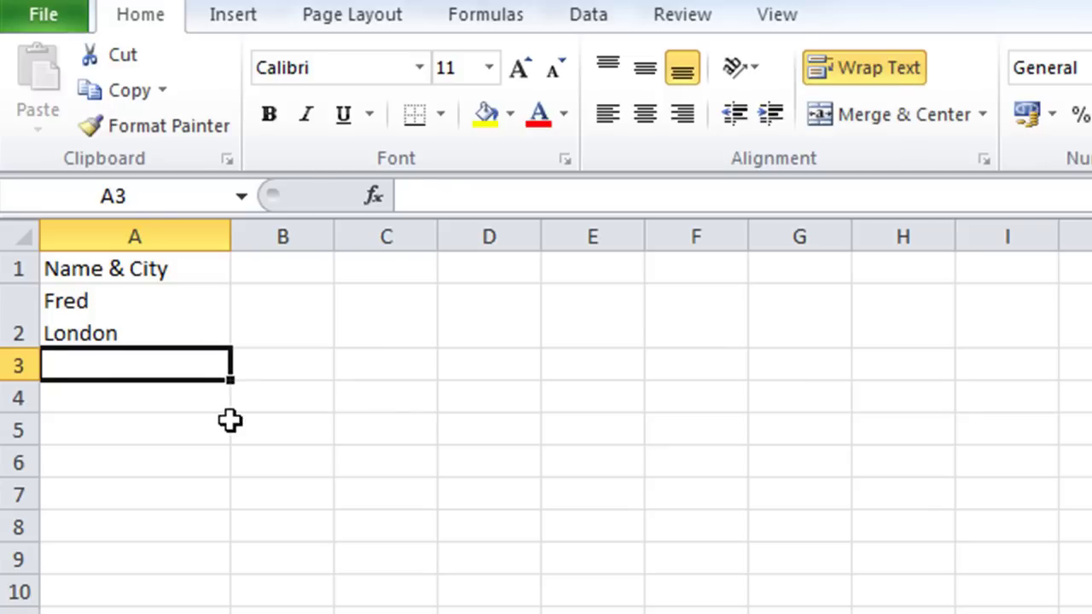
- Enter the second person's first name in cell A3 with Manchester on a second line within the same cell
type("Lisa")
key("alt+Return")
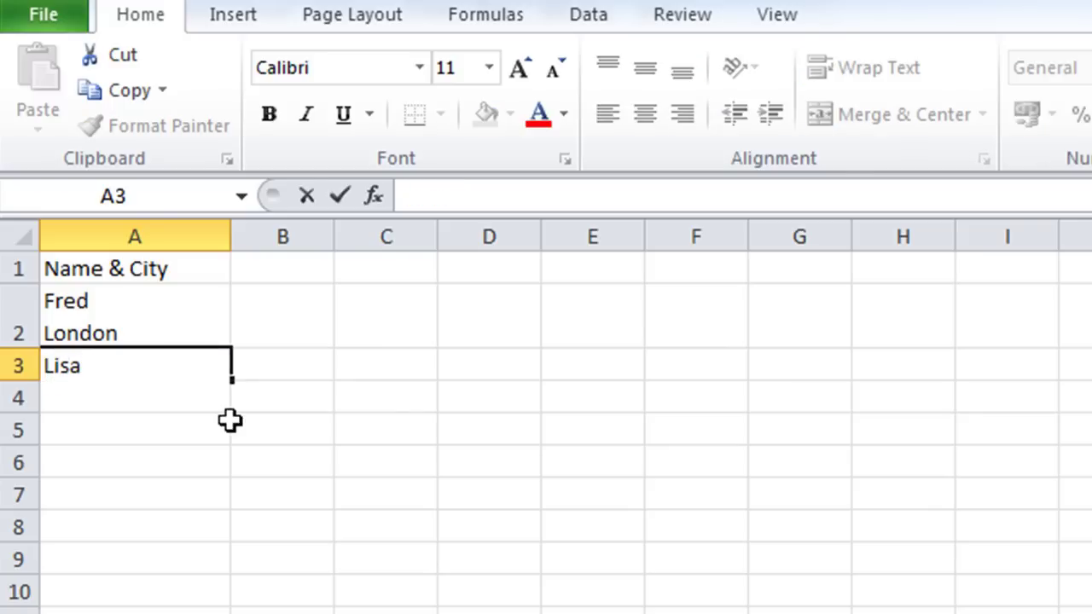
type("Manchester")
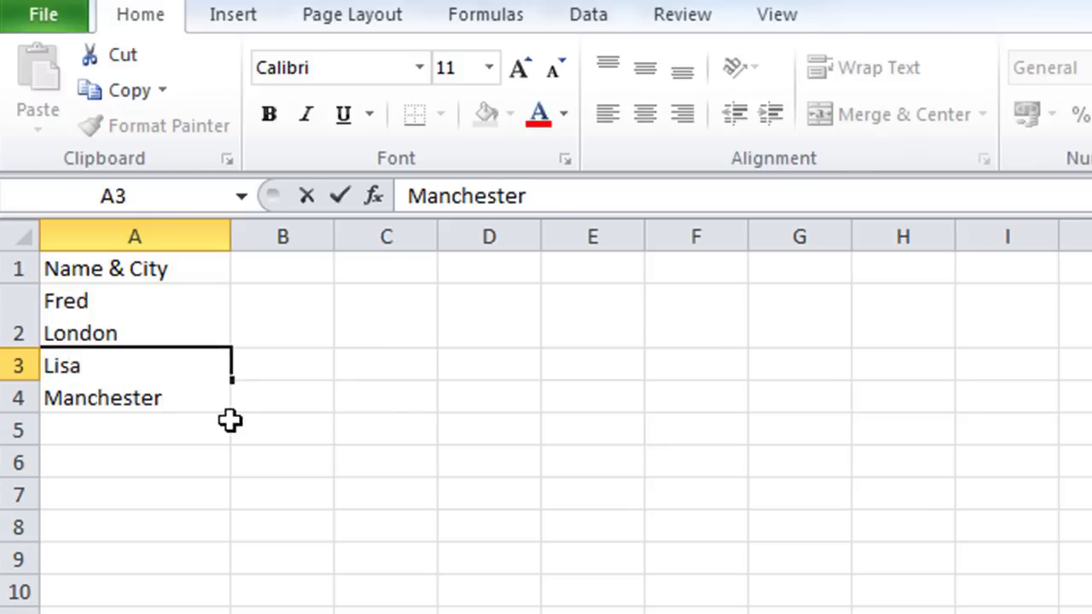
key("Return")
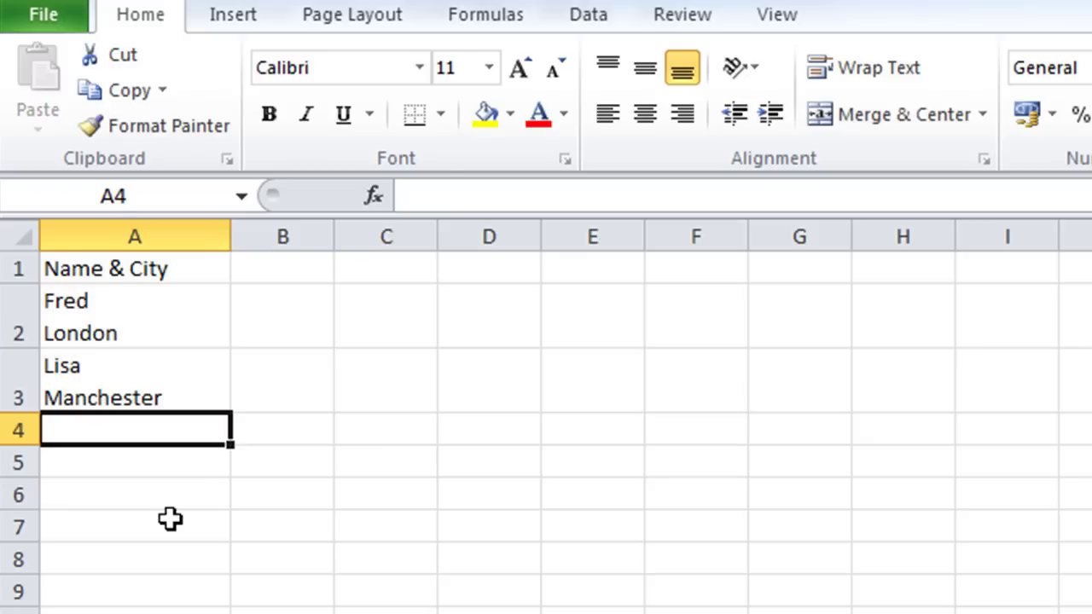
- Move the comma-separated address from cell A12 to A5 and insert a line break after the comma following the person's name
left_click(128, 613)
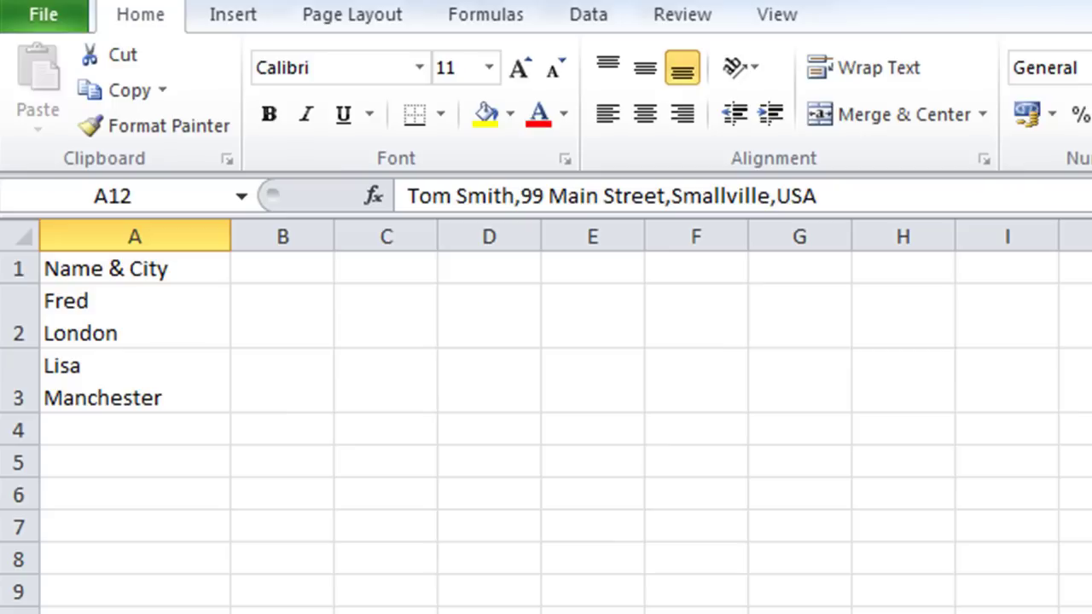
left_click_drag(171, 613, 174, 477)
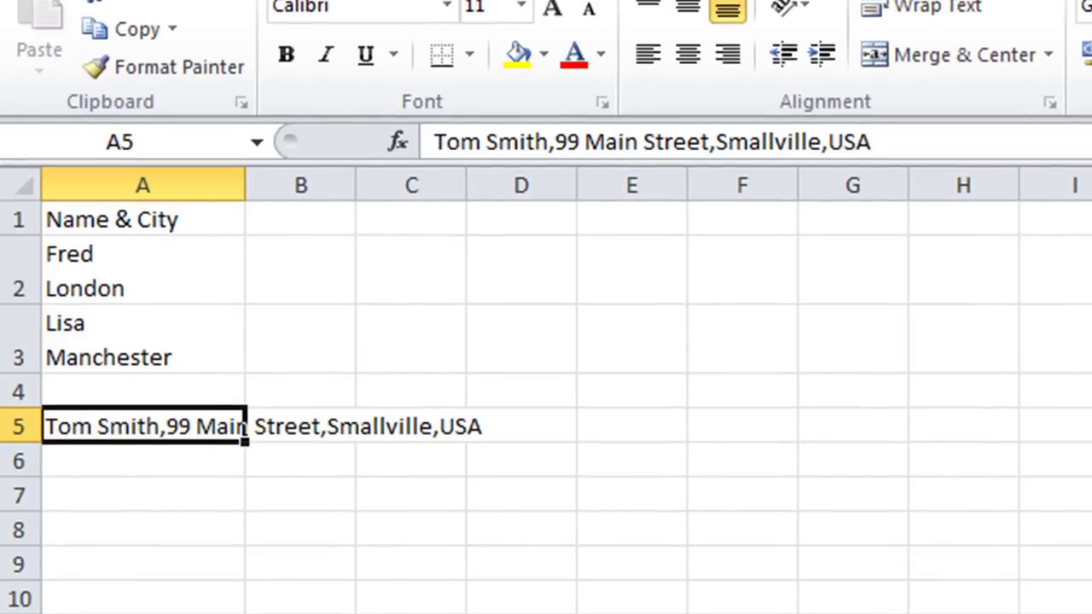
key("F2")
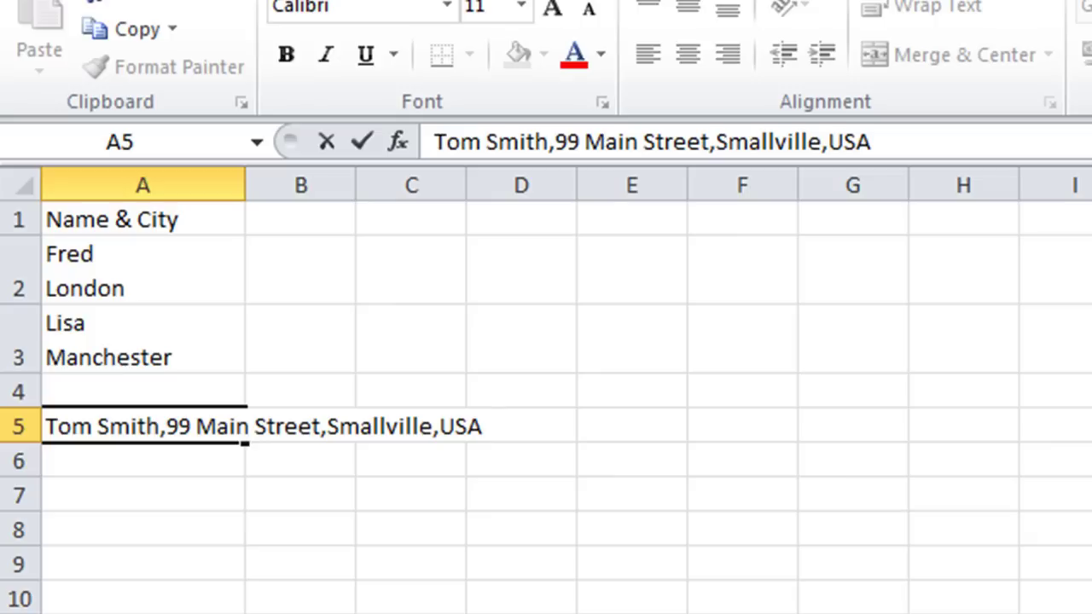
key("Home")
key("Right")
key("Right")
key("Right")
key("Right")
key("Right")
key("Right")
key("Right")
key("Right")
key("Right")
key("Right")
key("alt+Return")
- Insert a line break after the comma following the street in the cell A5 address
key("Right")
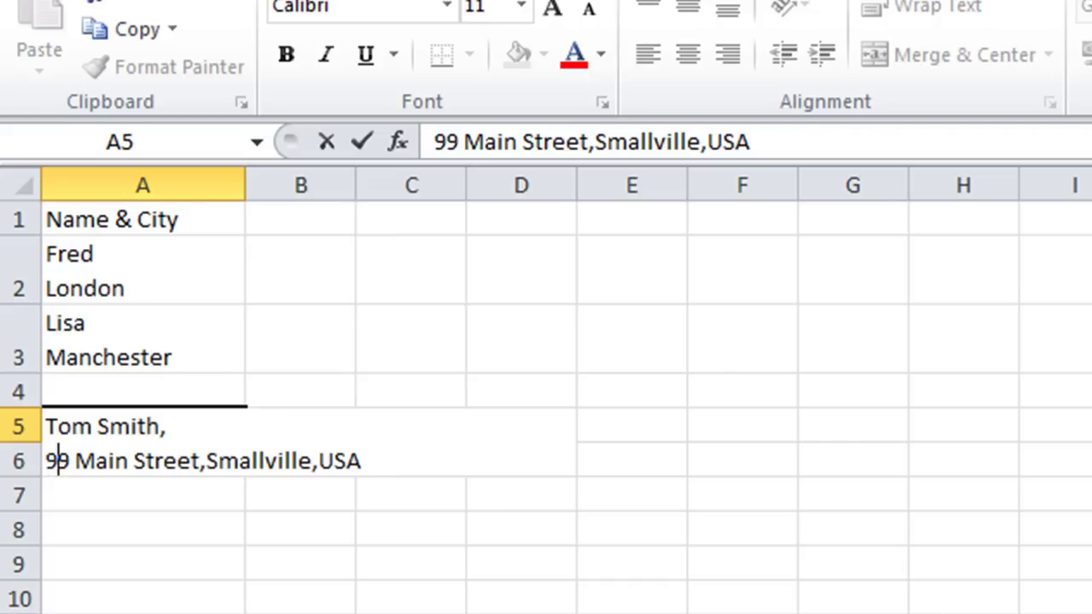
key("Right")
key("Right")
key("Right")
key("Right")
key("Right")
key("Right")
key("Right")
key("Right")
key("Right")
key("Right")
key("Right")
key("Right")
key("Right")
key("Right")
key("alt+Return")
- Insert a line break before USA in cell A5 and commit the four-line address
key("Right")
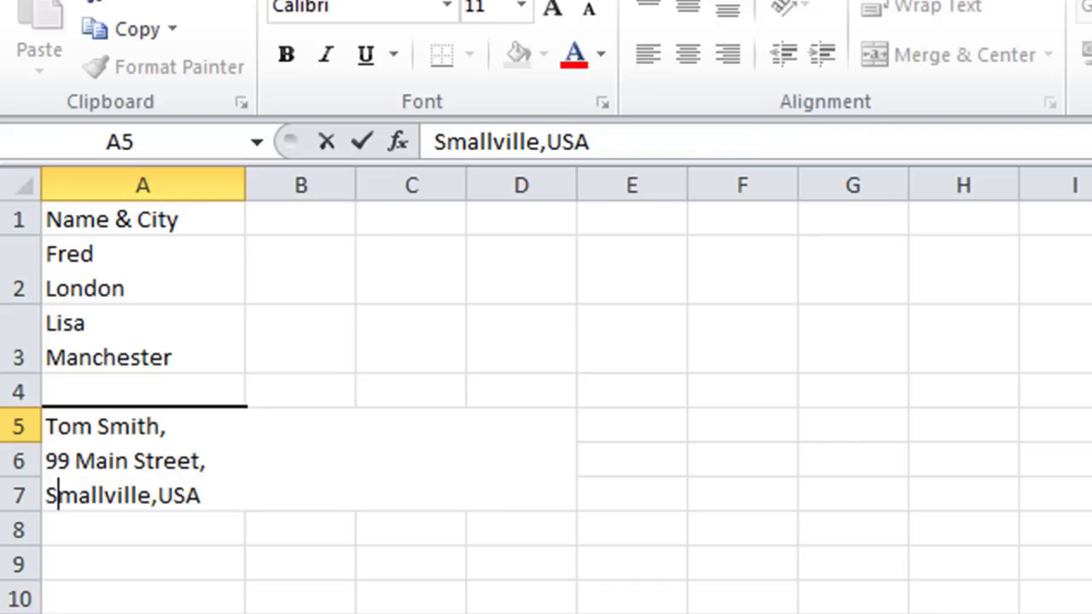
key("Right")
key("Right")
key("Right")
key("Right")
key("Right")
key("Right")
key("Right")
key("Right")
key("Right")
key("Right")
key("alt+Return")
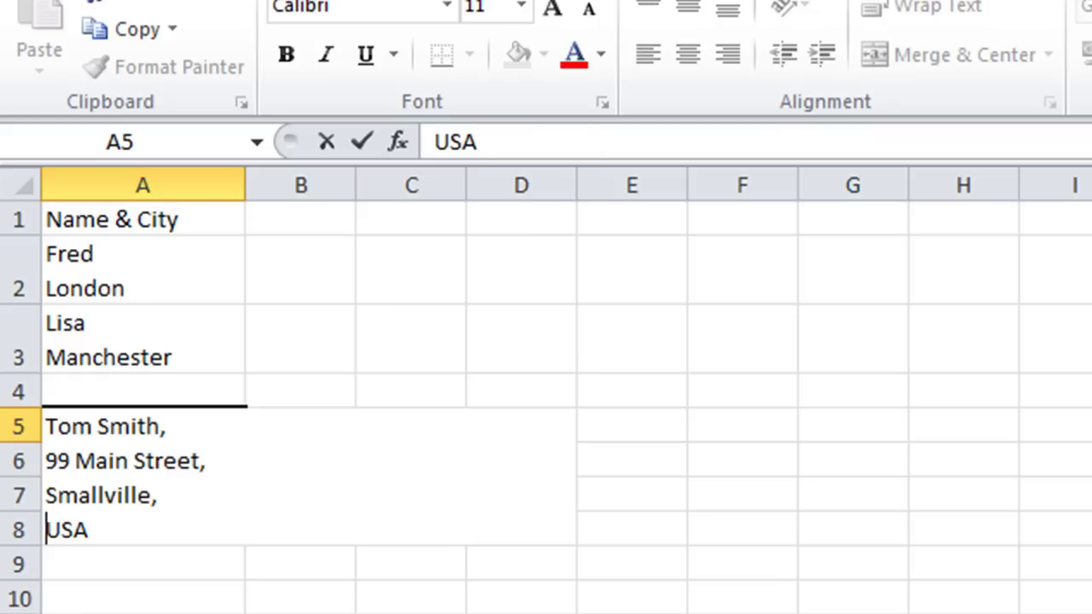
key("Return")
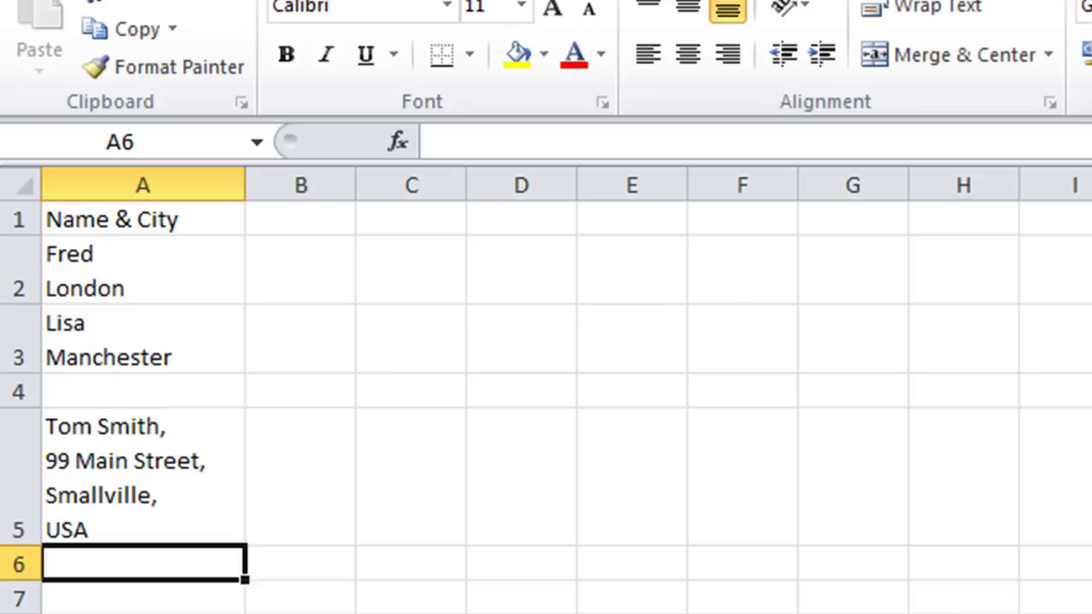
- Scroll through the lines of the A5 address in the formula bar, and select the matching address in cell A4 in Excel 2003
left_click(143, 475)
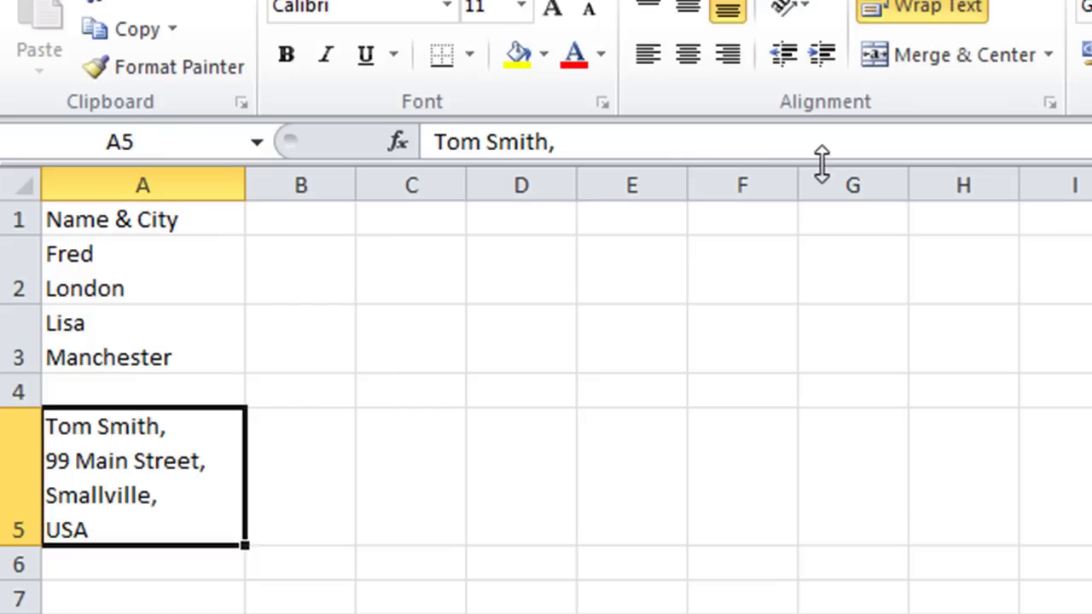
left_click_drag(821, 162, 776, 159)
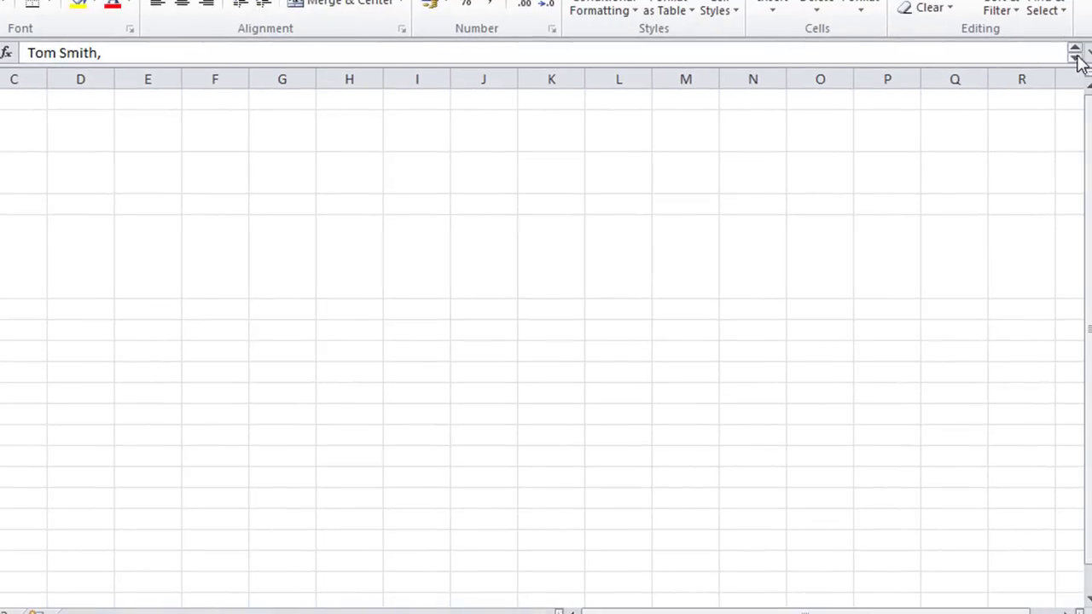
left_click(1075, 58)
left_click(1075, 58)
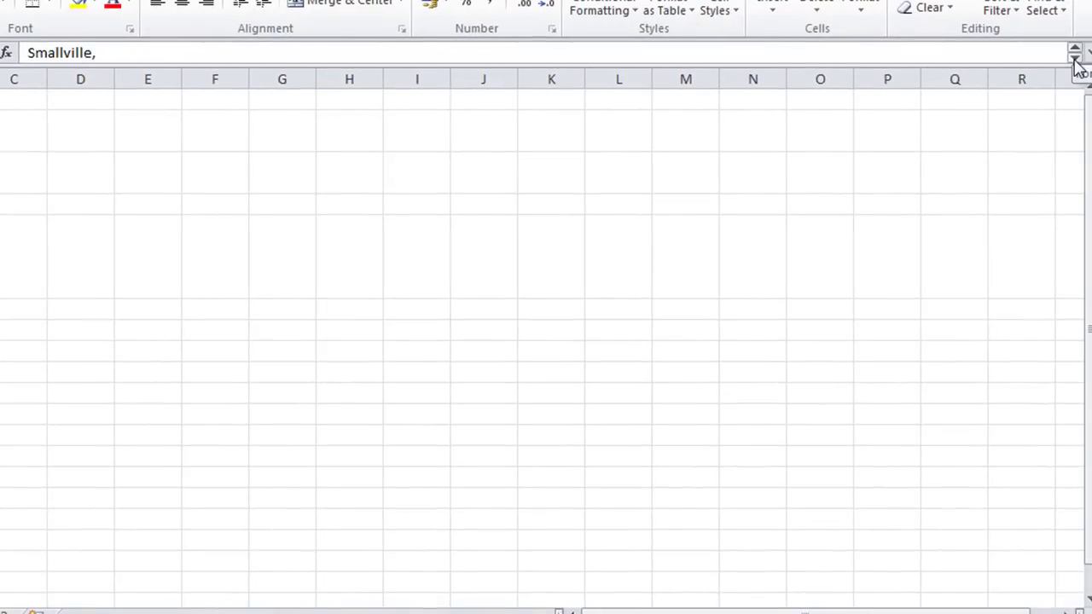
left_click(1074, 58)
left_click(1074, 48)
left_click(1075, 48)
left_click(1075, 48)
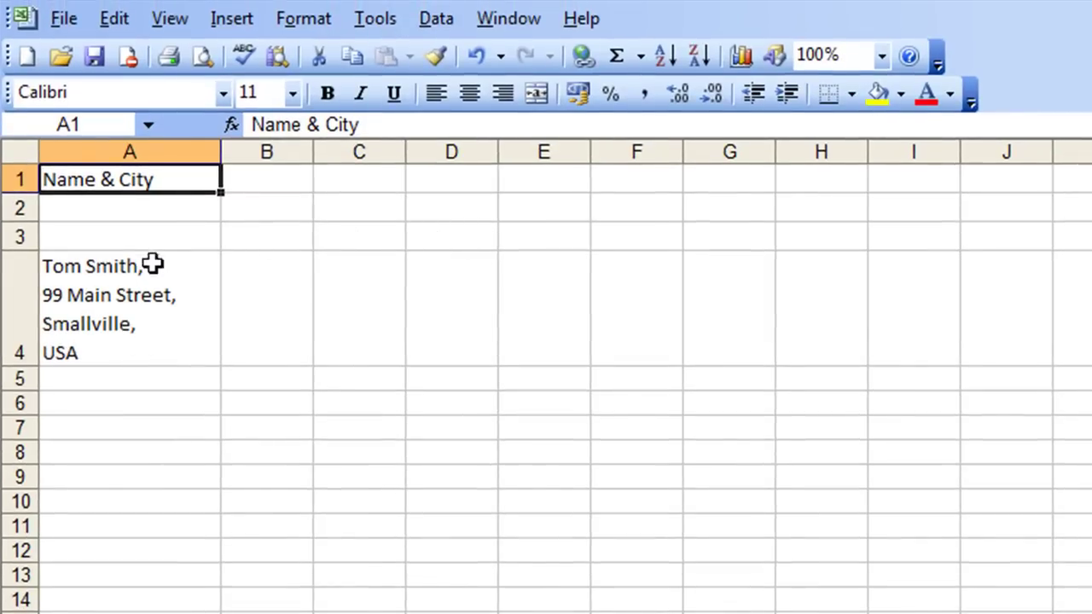
left_click(117, 319)
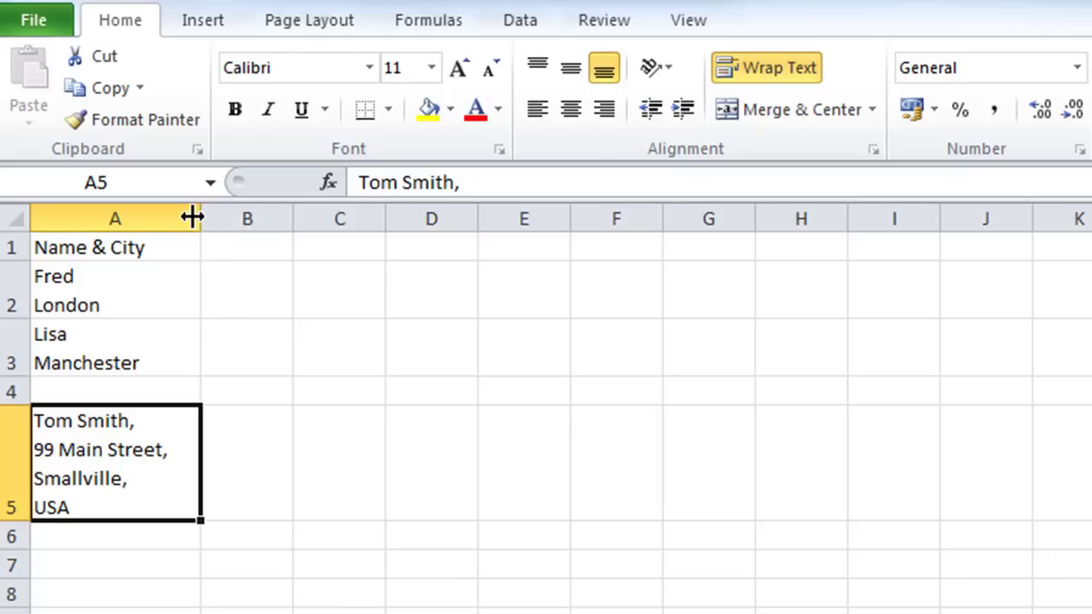
- Narrow column A to about the width of its heading, and widen it again until the street line fits unwrapped
left_click_drag(195, 217, 145, 219)
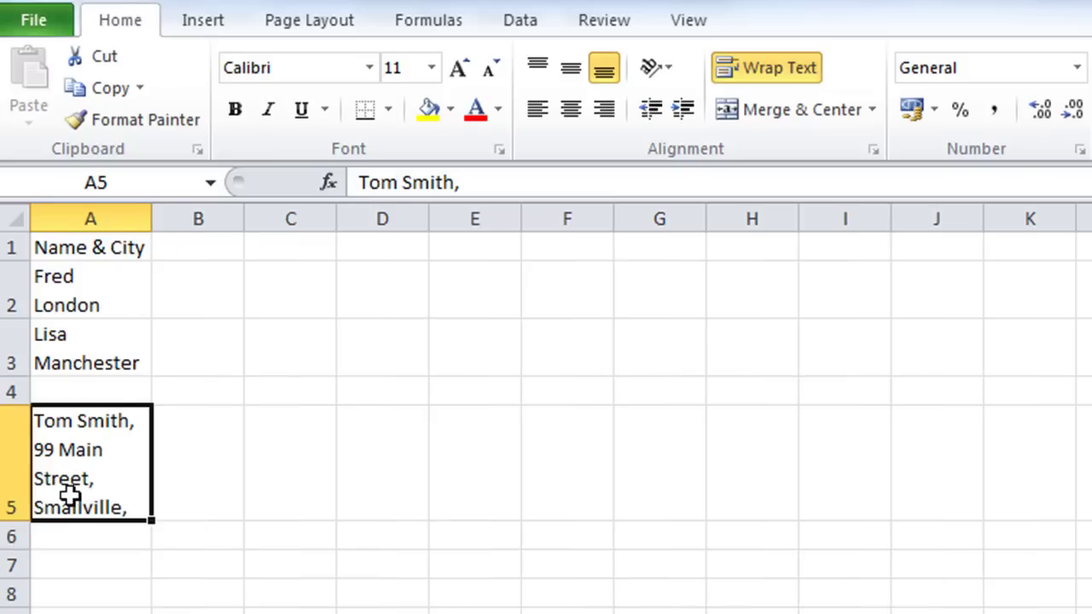
left_click_drag(146, 218, 195, 220)
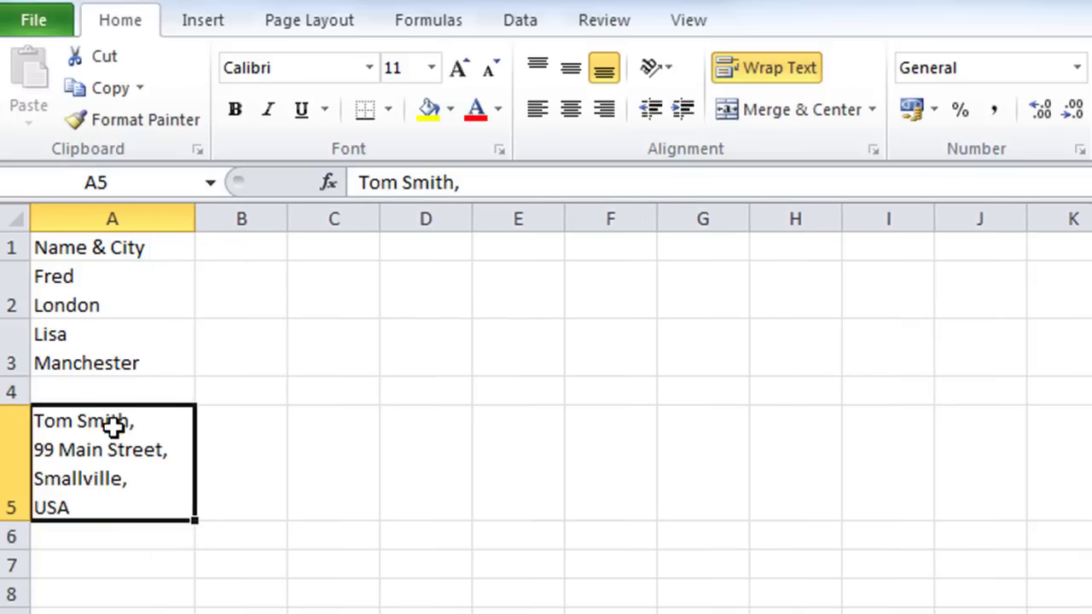